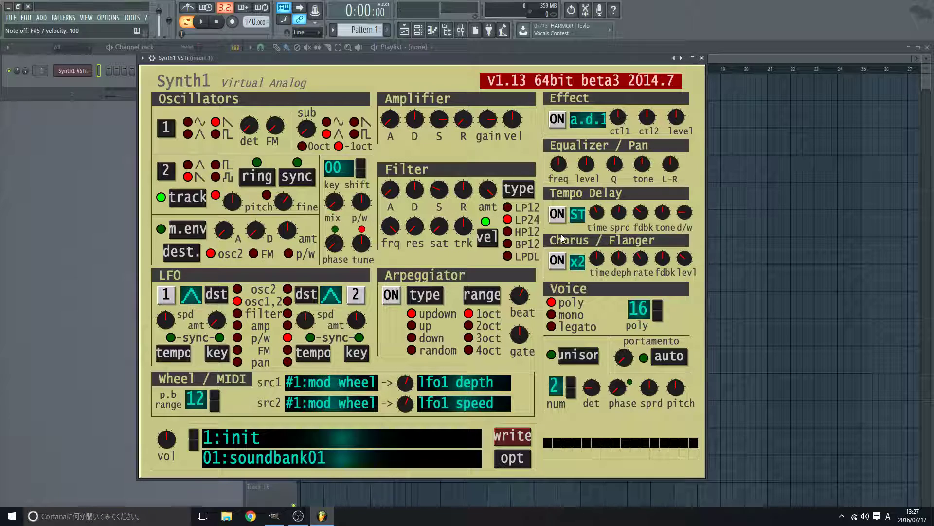
Step: Set the filter envelope amount to 0 and switch off the filter's velocity sensitivity
left_click_drag(488, 208, 489, 200)
mouse_move(493, 199)
left_mouse_down()
mouse_move(500, 164)
mouse_move(509, 197)
left_mouse_up()
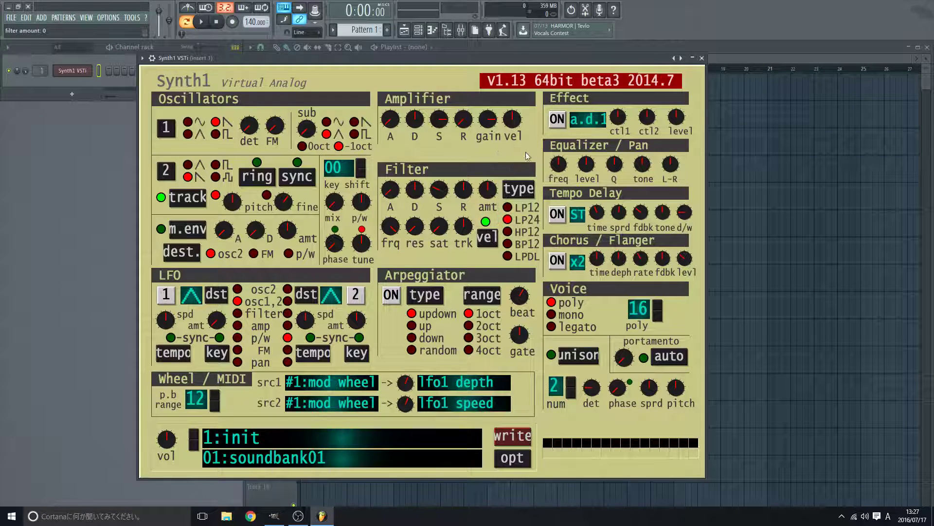
left_click(490, 239)
Step: Go through the filter types LP12, LP24, HP12, BP12 and LPDL in turn and return the filter to LP12
left_click(507, 209)
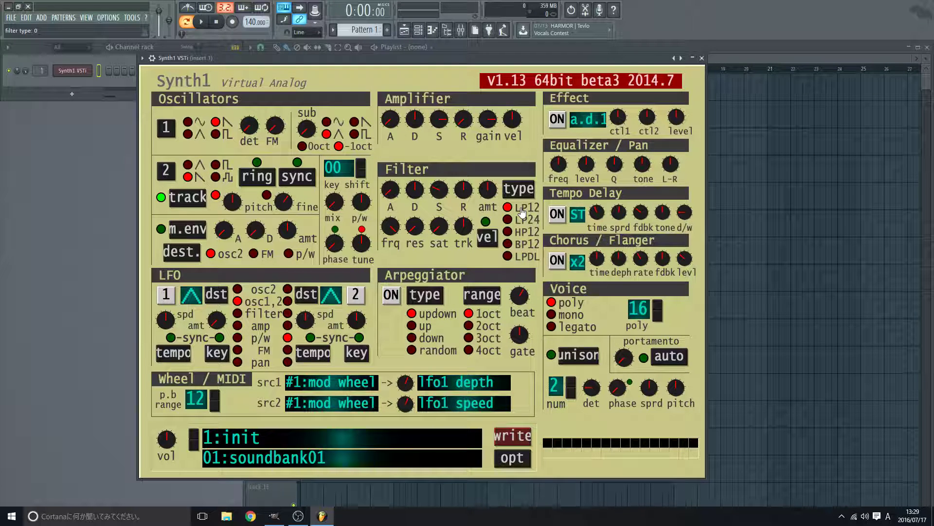
left_click(508, 222)
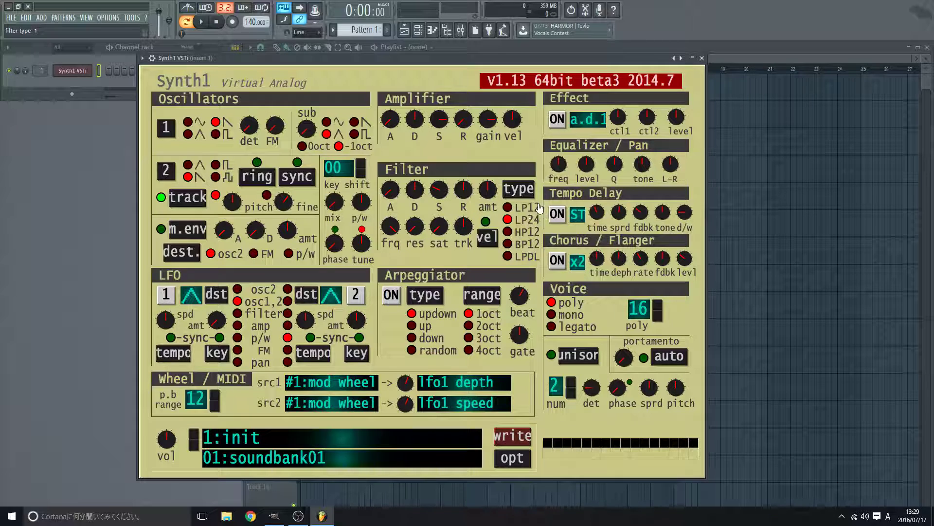
left_click(508, 234)
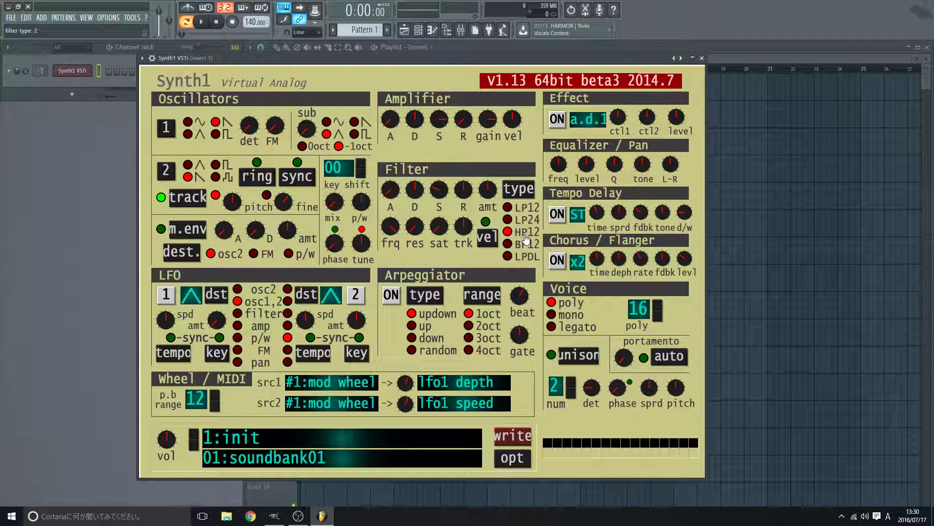
left_click(509, 247)
left_click(508, 257)
scroll(503, 261, "up", 4)
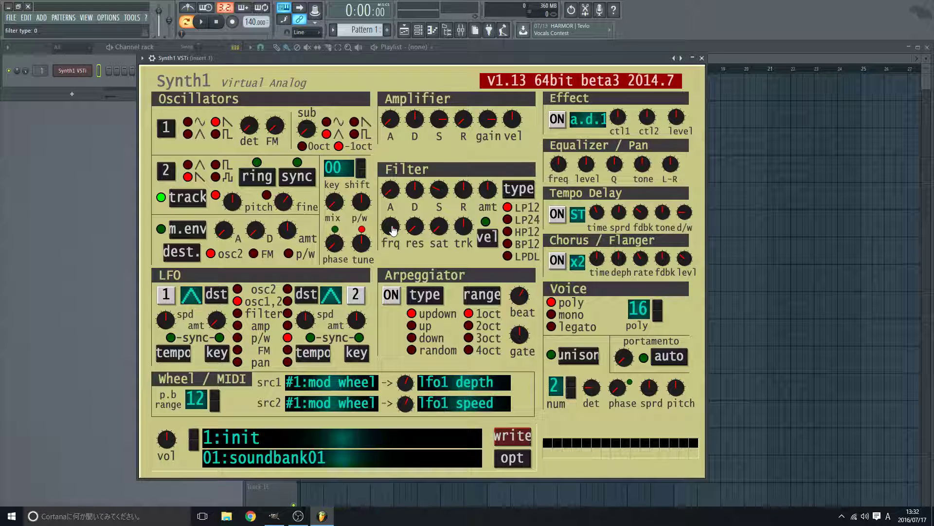
Step: Sweep the LP12 filter's cutoff frequency down and up while playing C4, ending fully open
left_click_drag(392, 229, 410, 185)
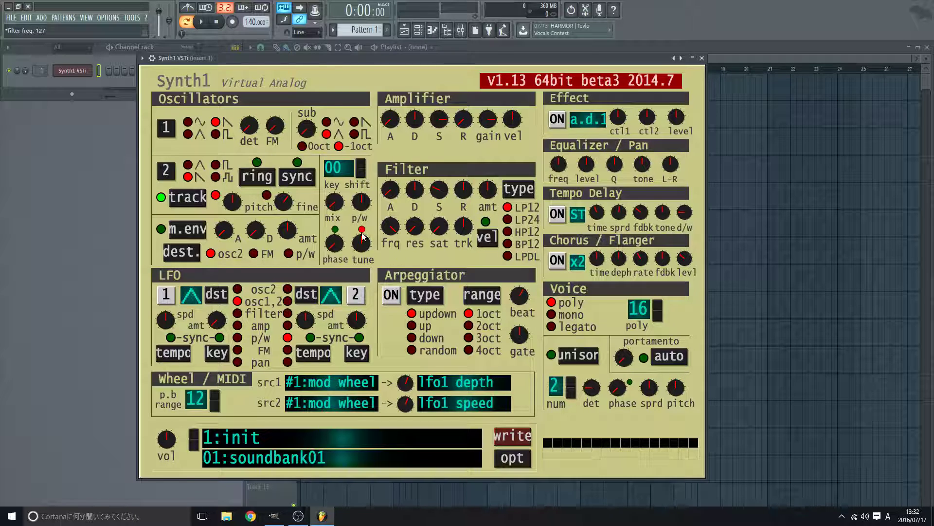
left_click_drag(391, 228, 393, 267)
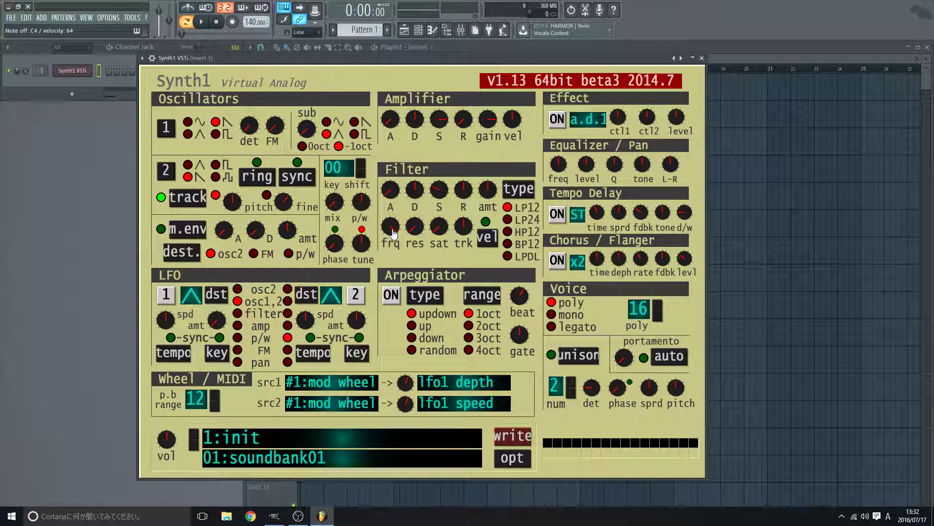
left_click_drag(393, 233, 405, 203)
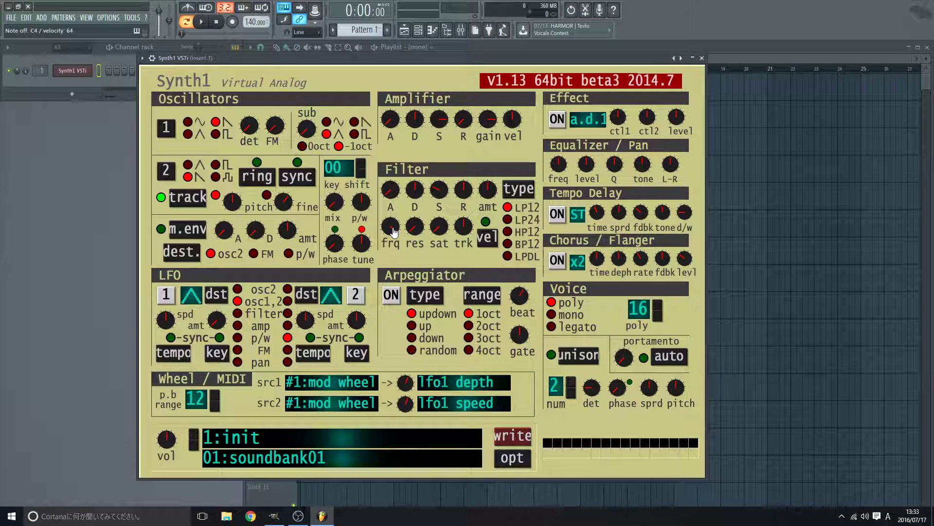
left_click_drag(394, 232, 408, 191)
Step: Switch the filter to LP24, compare it with LP12 on C4 at a lowered cutoff, and return the cutoff to 127
left_click(508, 220)
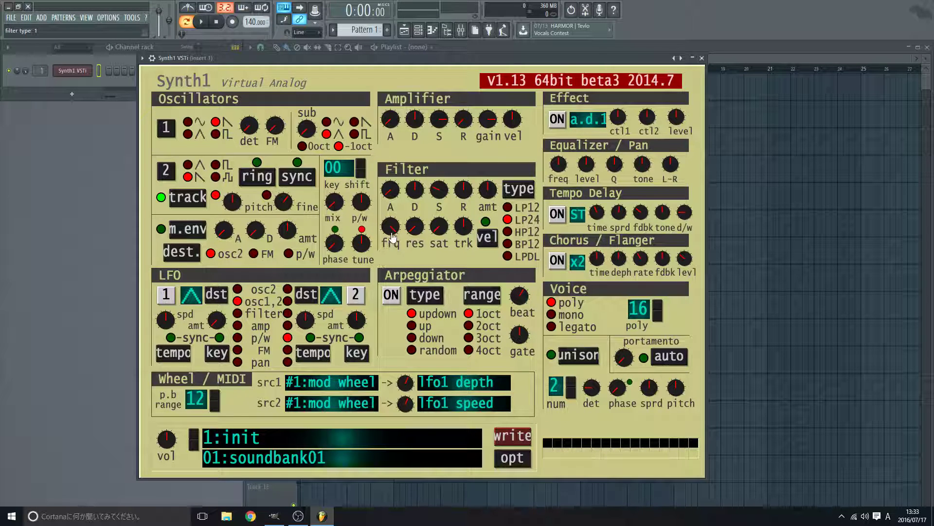
key("z")
left_click_drag(395, 234, 402, 241)
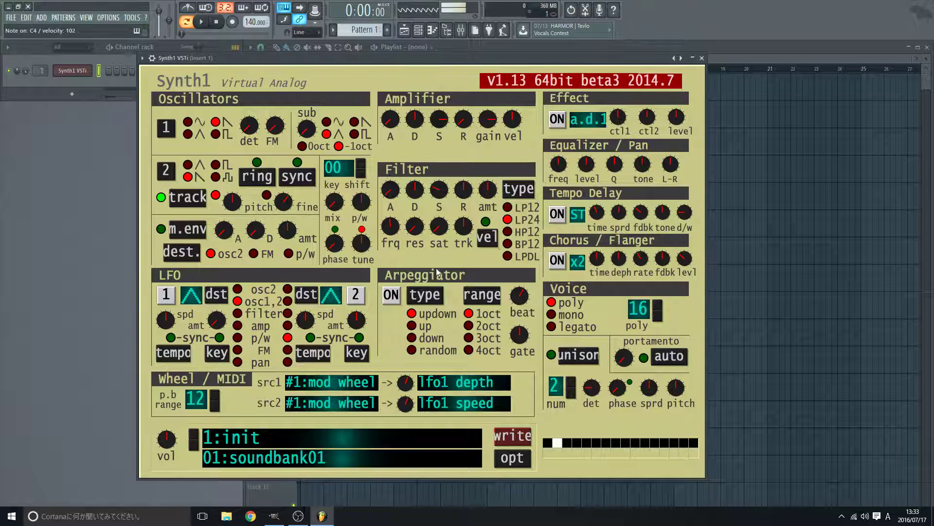
left_click(507, 207)
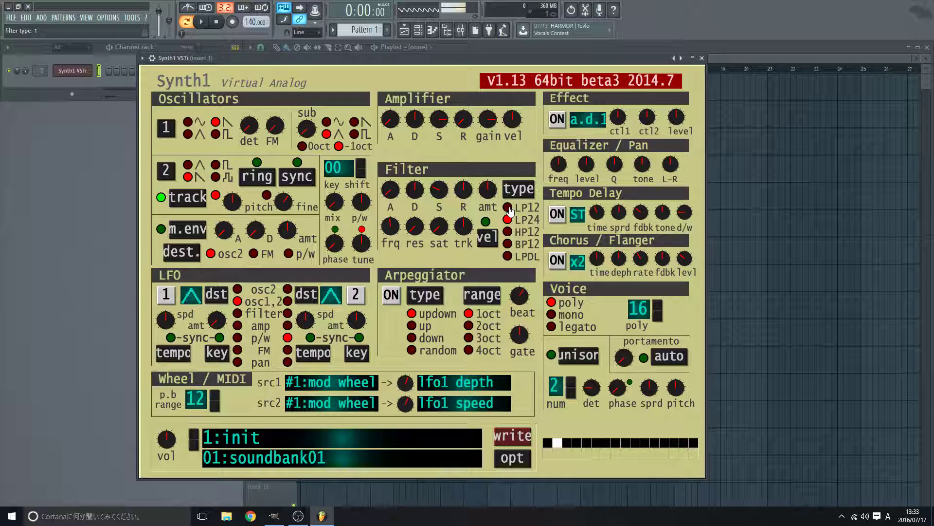
left_click(508, 220)
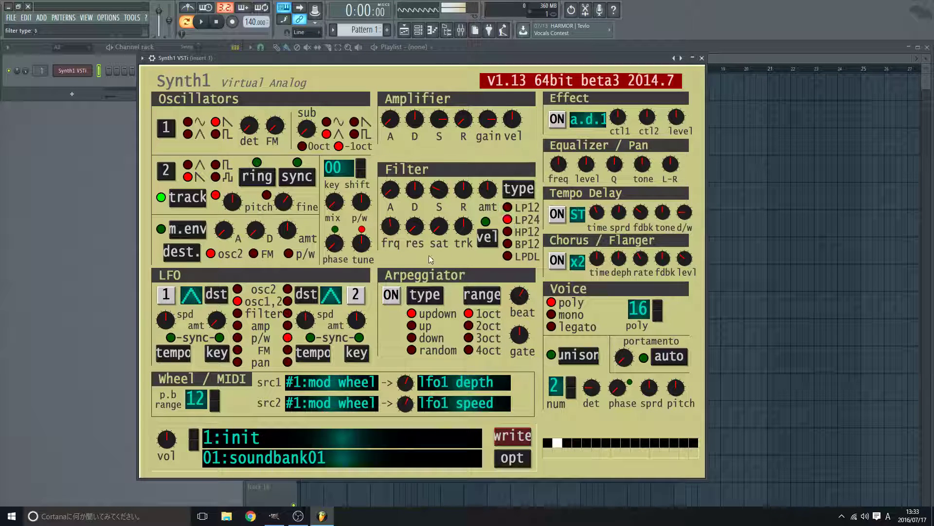
left_click_drag(393, 227, 446, 267)
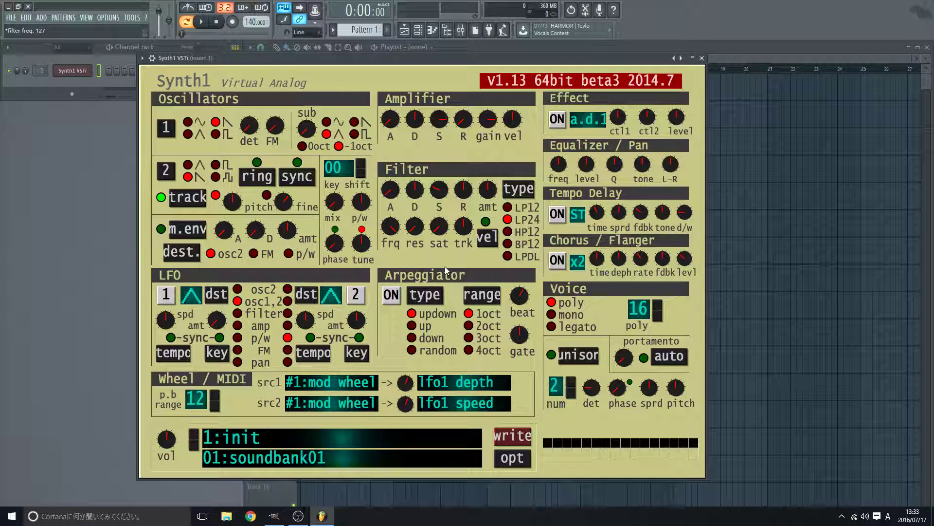
Step: Switch the filter to HP12 and sweep its cutoff frequency while playing C4, ending at the minimum
left_click(508, 232)
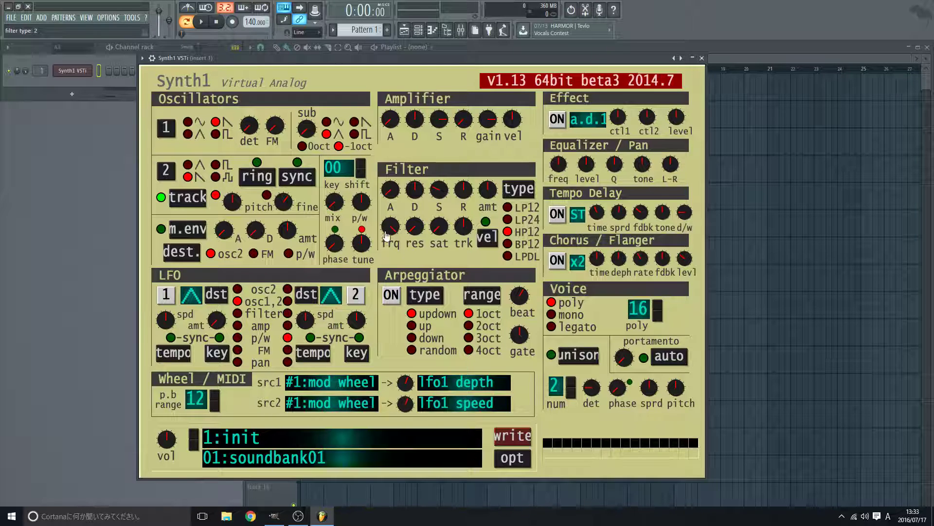
left_click_drag(387, 236, 383, 260)
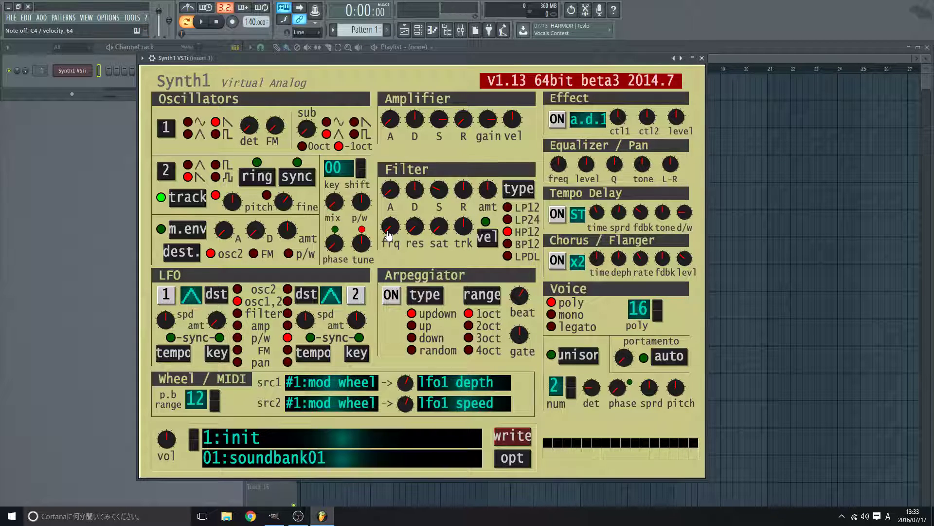
left_click_drag(406, 265, 414, 233)
Step: Switch the filter to BP12, sweep its cutoff frequency while playing C4, and return the cutoff to 0
left_click(507, 248)
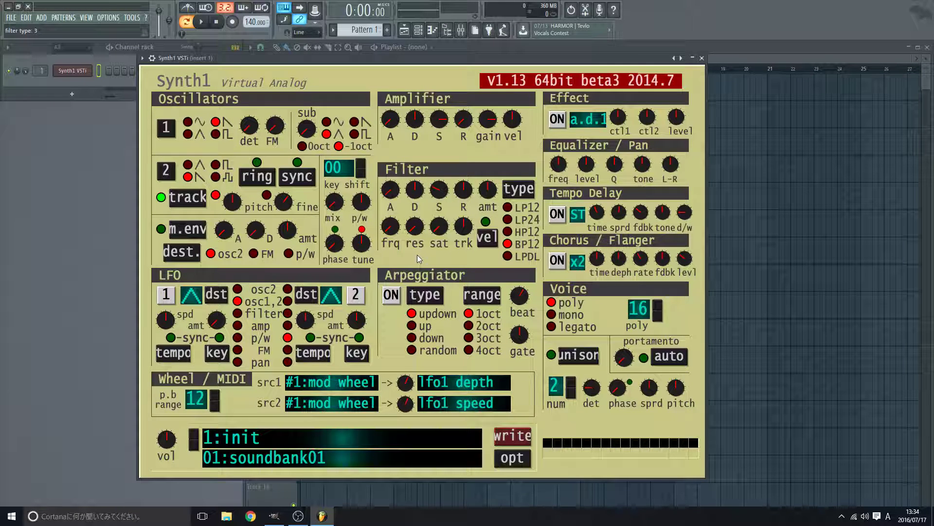
key("z")
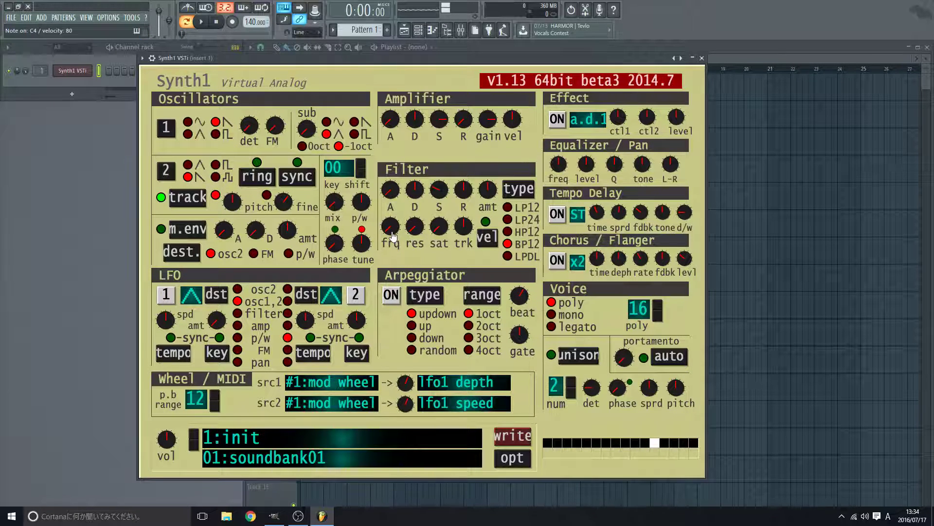
left_click_drag(393, 237, 406, 204)
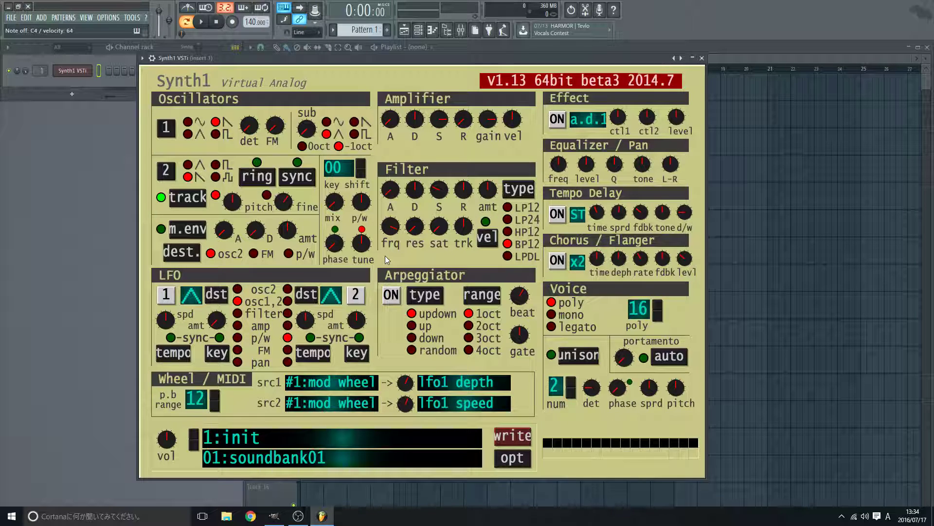
left_click_drag(399, 226, 464, 263)
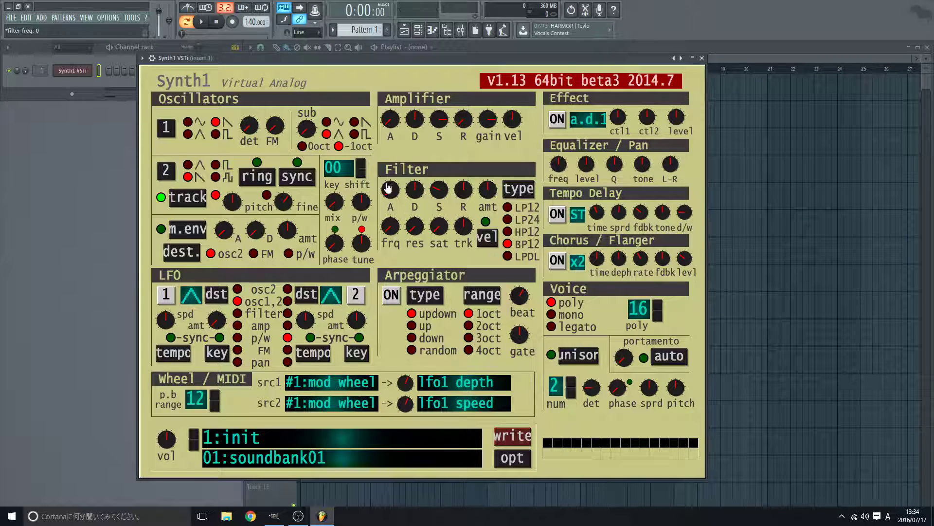
Step: Audition the LPDL filter on C4 with a raised cutoff, comparing it with LP24 and LP12 before returning to LPDL
left_click(508, 256)
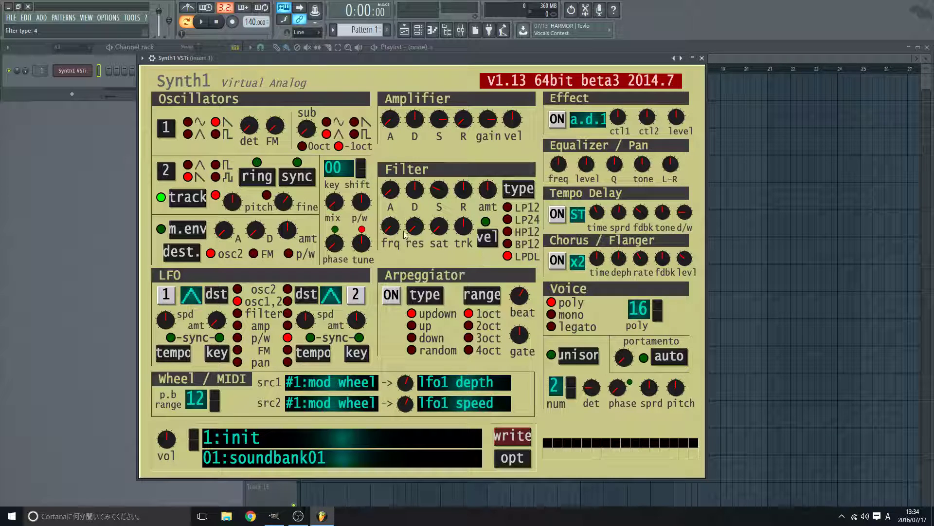
left_click_drag(390, 233, 405, 217)
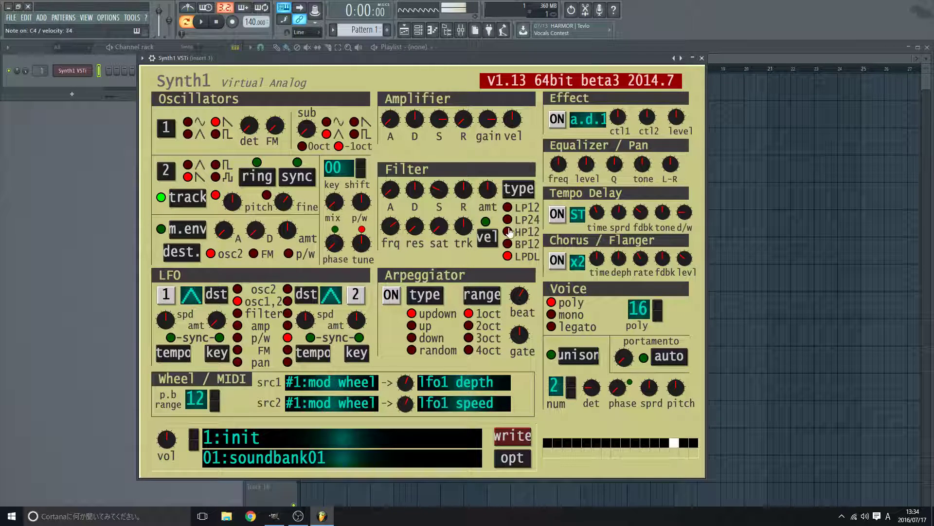
left_click(507, 220)
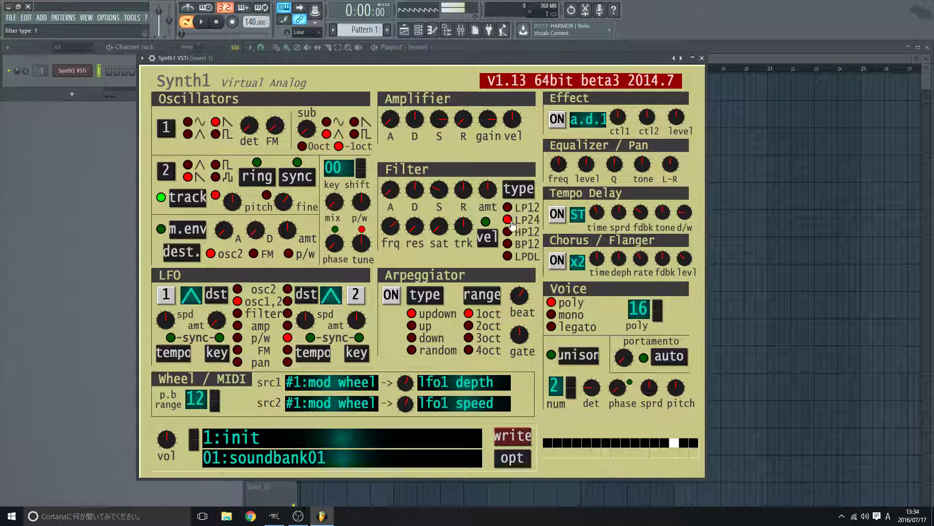
left_click(507, 207)
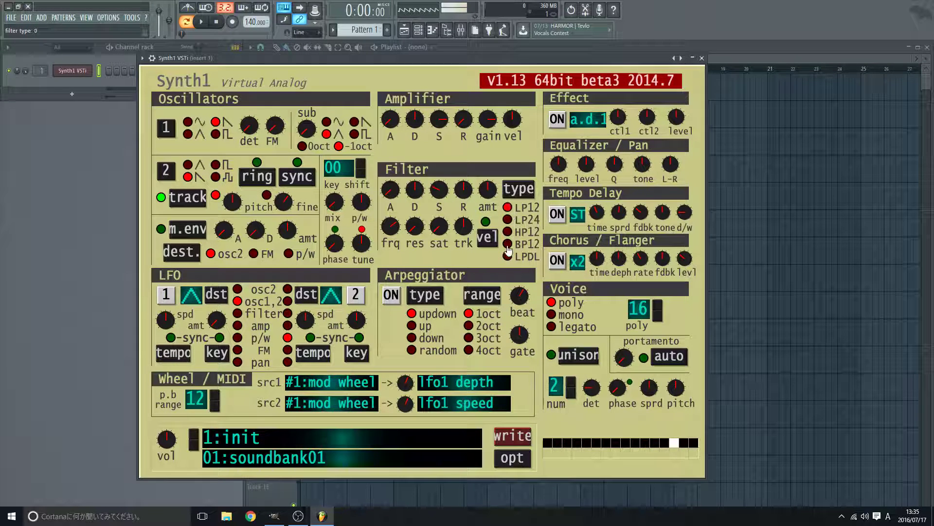
left_click(508, 256)
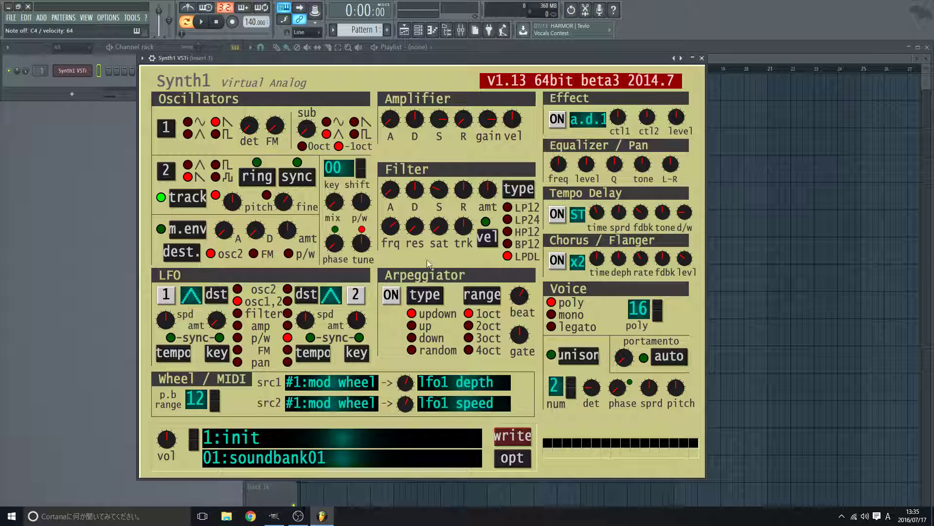
Step: Switch the filter to LP12, raise the resonance moderately, and sweep the cutoff up to fully open while playing C4
left_click(507, 207)
left_click_drag(391, 240, 408, 193)
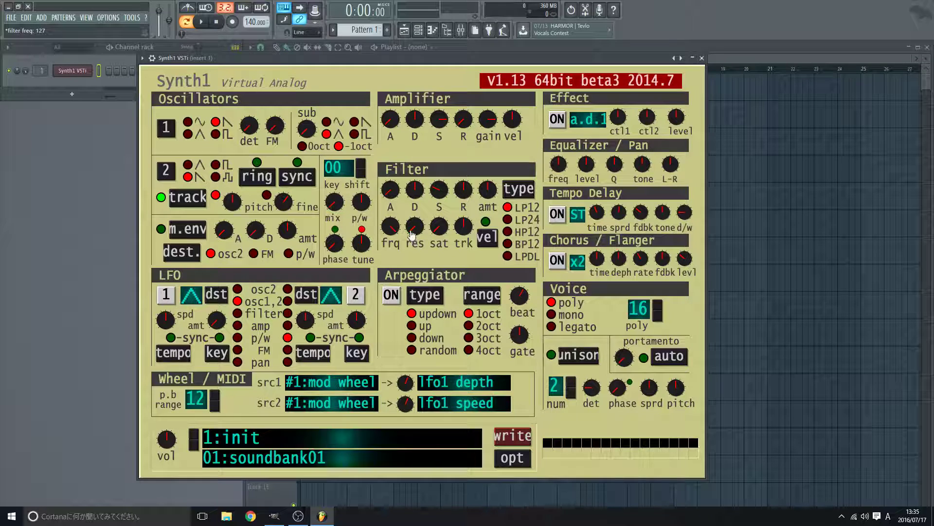
left_click_drag(416, 231, 439, 213)
left_click_drag(393, 230, 405, 192)
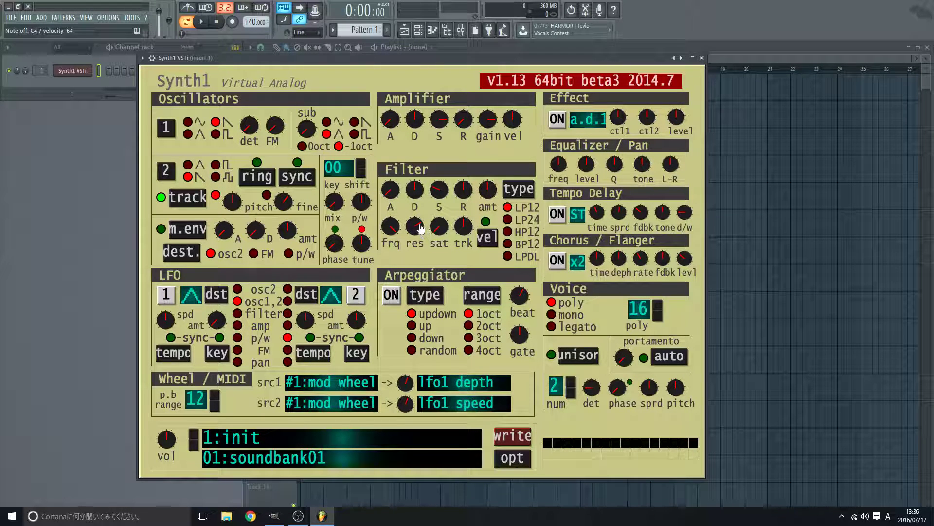
Step: Raise the filter resonance to 127 and sweep the cutoff frequency while playing C4, ending fully open
left_click_drag(420, 226, 431, 206)
left_click_drag(393, 235, 438, 191)
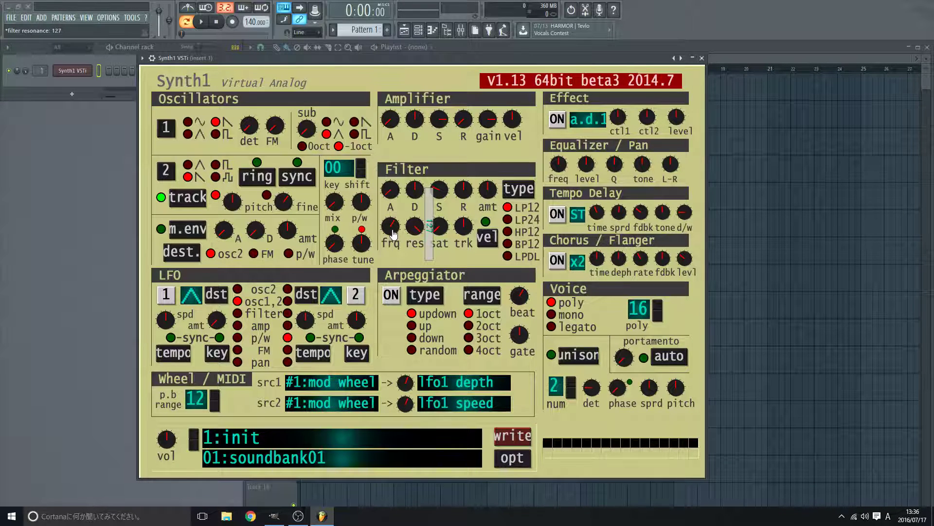
left_click_drag(394, 235, 402, 187)
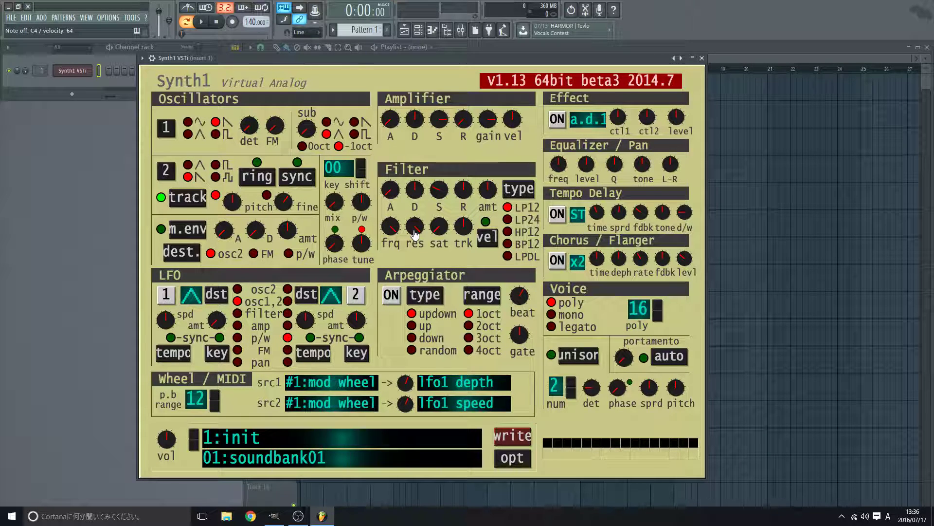
Step: Lower the filter resonance to a medium setting and audition the LP24, HP12, BP12 and LPDL types with it
mouse_move(415, 235)
left_mouse_down()
mouse_move(431, 207)
mouse_move(439, 218)
mouse_move(417, 226)
mouse_move(418, 218)
left_mouse_up()
key("z")
left_click(508, 220)
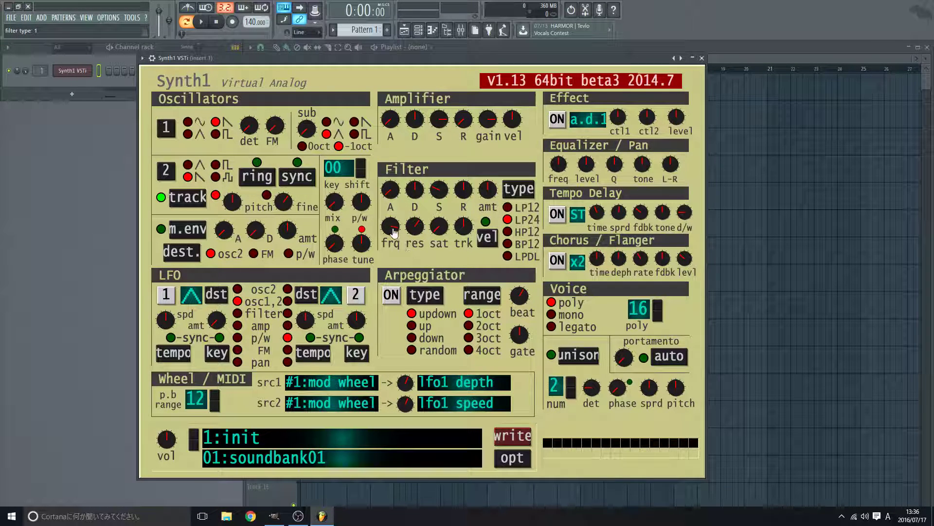
mouse_move(400, 212)
left_mouse_down()
mouse_move(410, 210)
mouse_move(409, 191)
mouse_move(409, 250)
mouse_move(389, 218)
mouse_move(389, 225)
mouse_move(413, 214)
mouse_move(408, 236)
mouse_move(391, 211)
mouse_move(408, 201)
mouse_move(405, 248)
mouse_move(404, 215)
mouse_move(402, 244)
mouse_move(404, 224)
mouse_move(392, 238)
mouse_move(391, 207)
left_mouse_up()
left_click(507, 232)
left_click(507, 243)
left_click(508, 256)
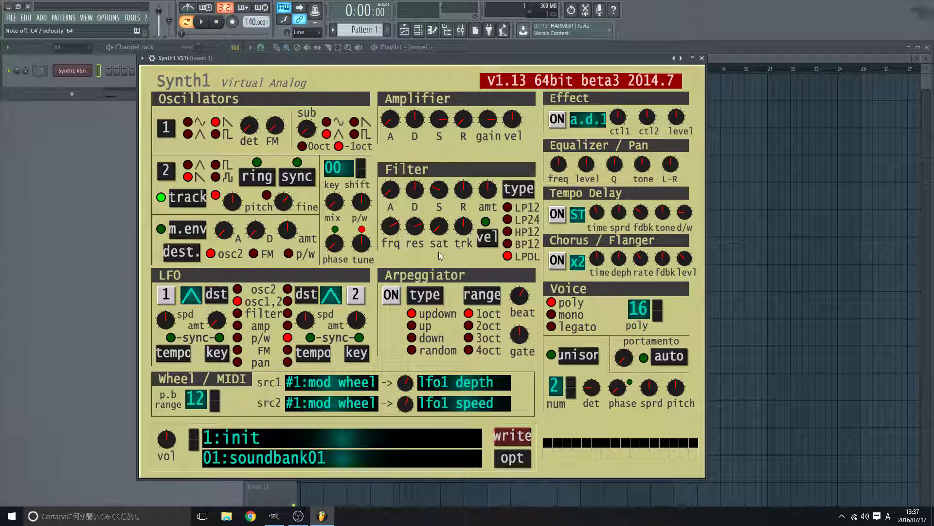
Step: Switch the filter to LP12 and raise the saturation to about 107, adjusting cutoff and resonance while playing C4
left_click(508, 207)
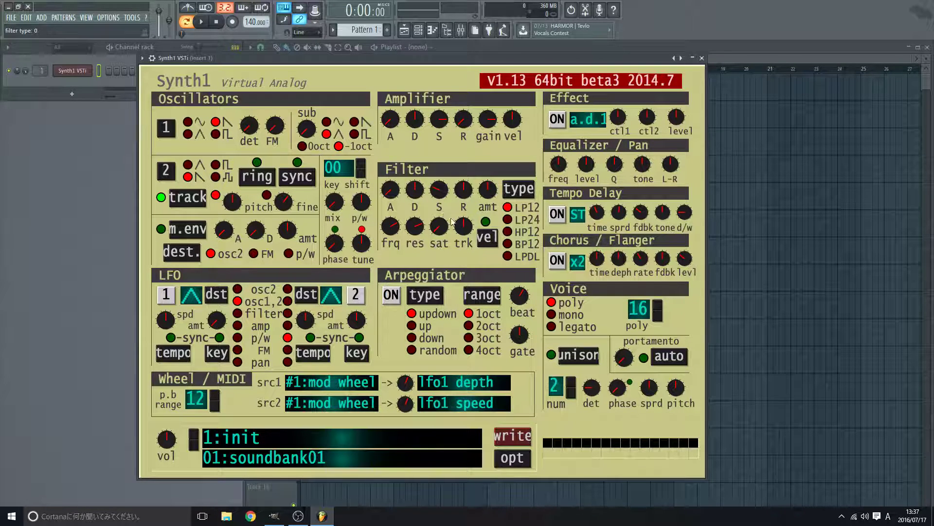
mouse_move(448, 231)
left_mouse_down()
mouse_move(457, 255)
mouse_move(462, 215)
left_mouse_up()
mouse_move(399, 231)
left_mouse_down()
mouse_move(392, 216)
mouse_move(397, 239)
mouse_move(458, 206)
mouse_move(409, 239)
mouse_move(408, 218)
mouse_move(407, 239)
mouse_move(409, 228)
left_mouse_up()
left_click_drag(417, 228, 434, 247)
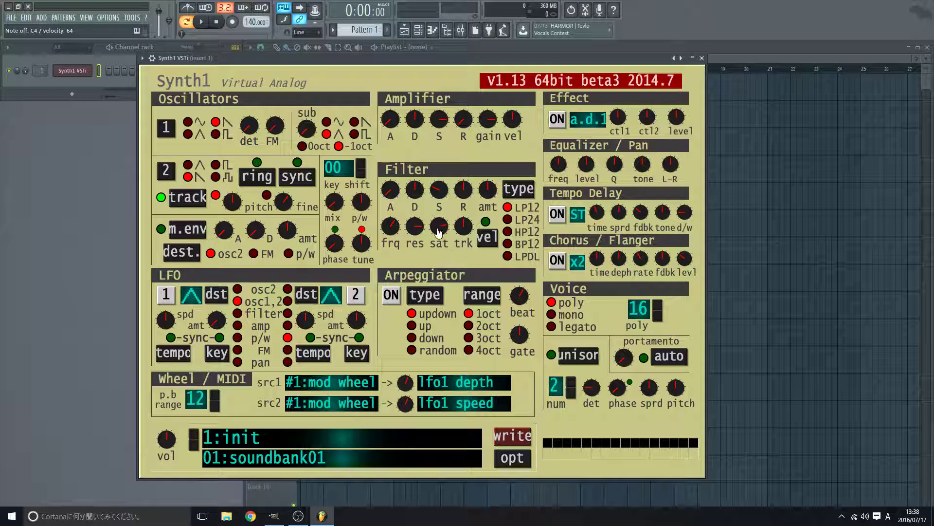
left_click_drag(442, 229, 454, 204)
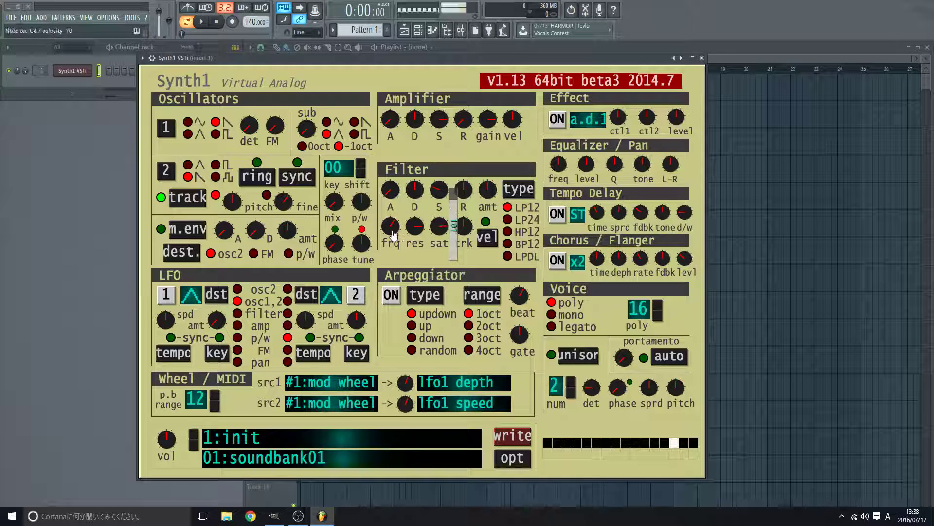
mouse_move(393, 224)
left_mouse_down()
mouse_move(404, 223)
mouse_move(400, 243)
mouse_move(392, 224)
left_mouse_up()
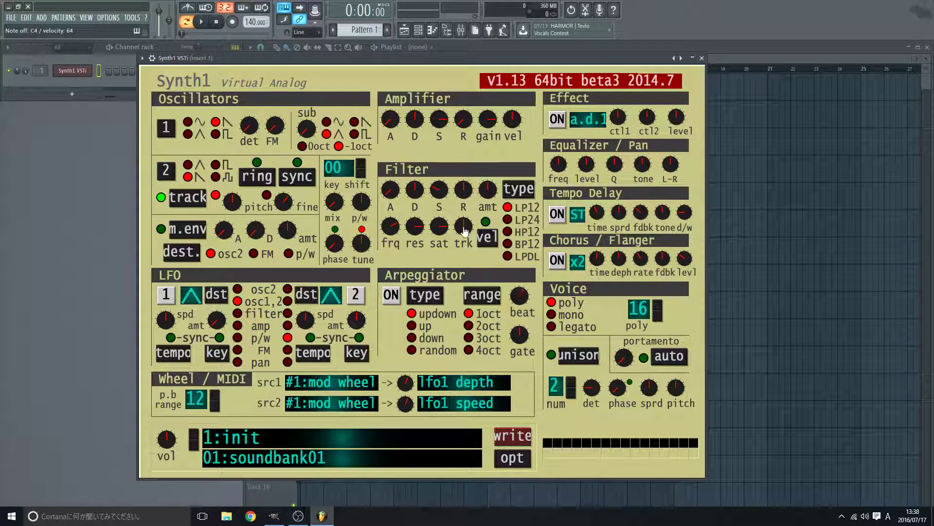
Step: Set the filter's keyboard tracking near its midpoint, turn resonance and saturation down to minimum, and set the cutoff frequency to 64
left_click_drag(465, 228, 480, 227)
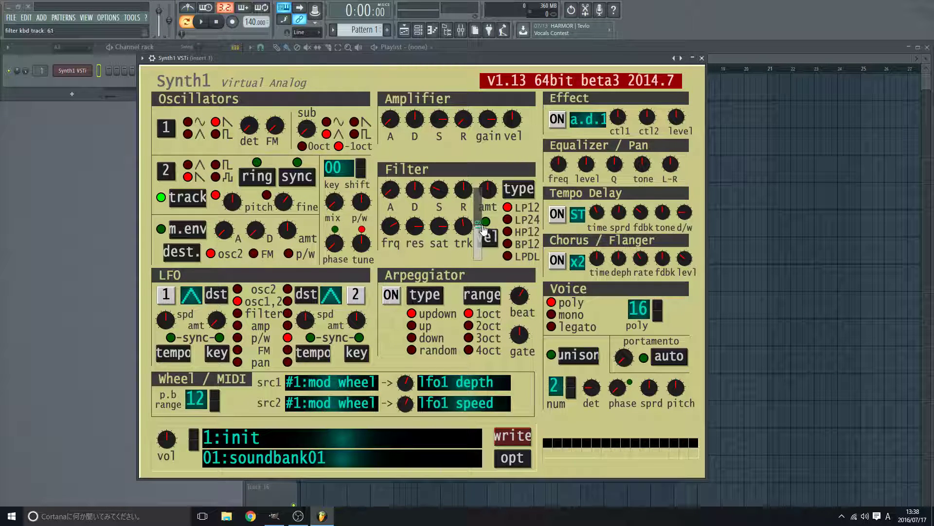
left_click_drag(483, 231, 416, 229)
left_click_drag(417, 229, 433, 285)
left_click_drag(396, 230, 424, 252)
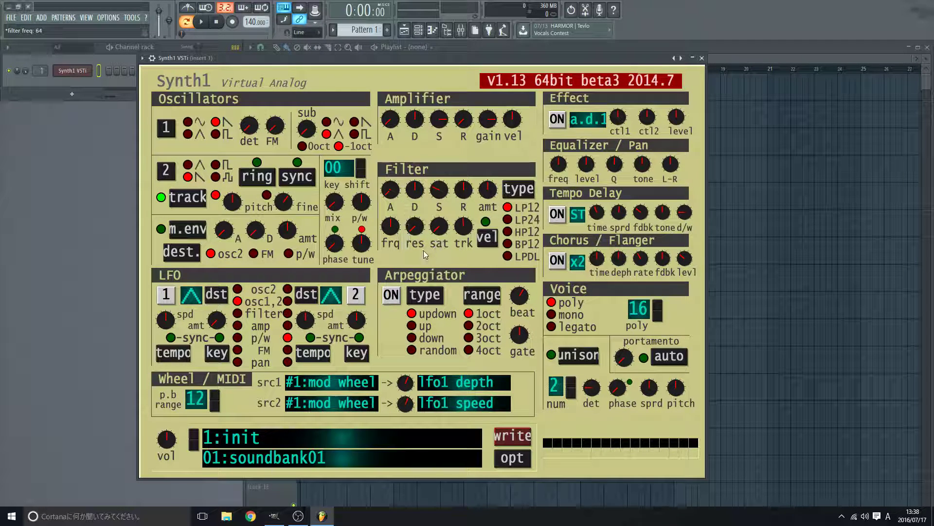
Step: Play C4 and repeated A4 notes to compare the filtered sound with keyboard tracking near its midpoint
key("z")
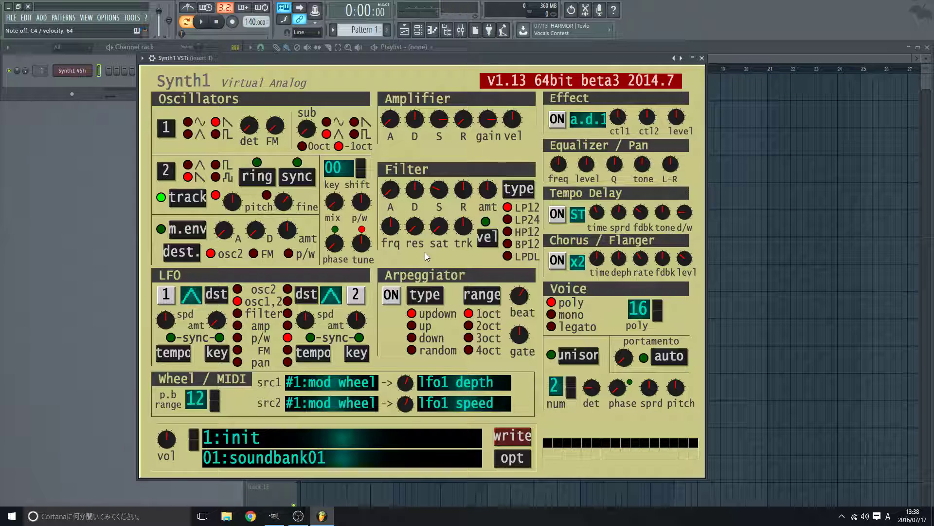
key("n")
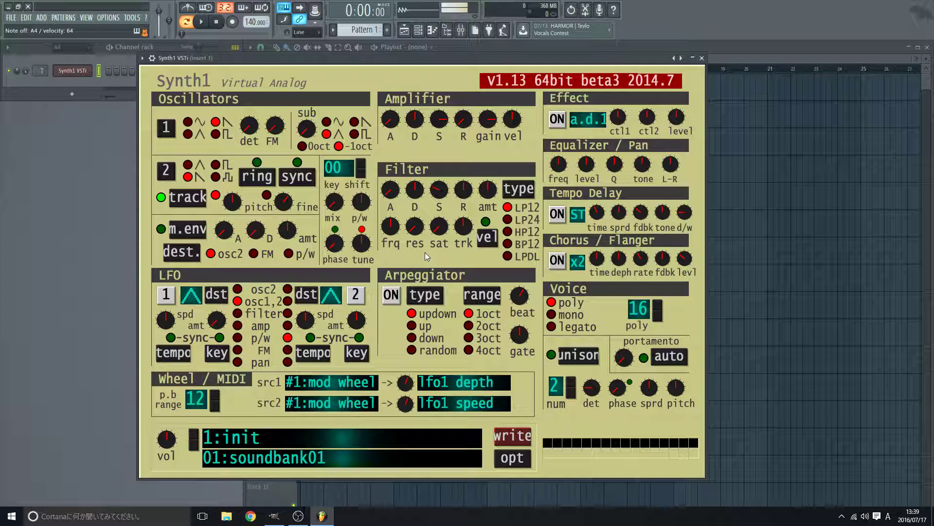
key("n")
key("n")
key("n")
key("n")
key("n")
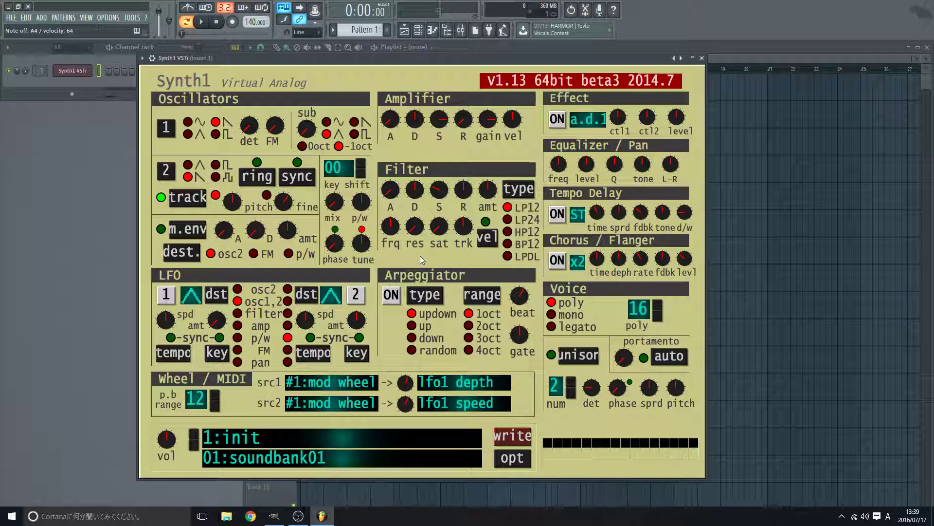
key("n")
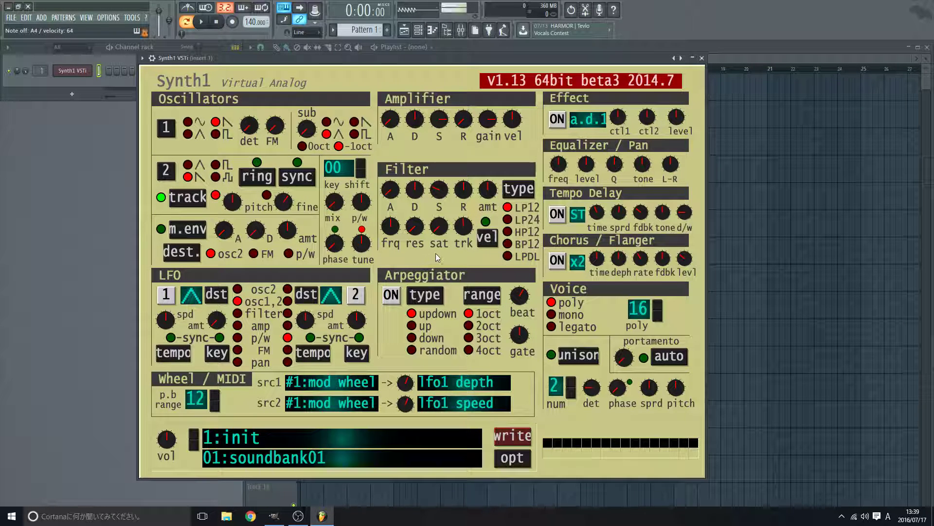
Step: Turn the filter's keyboard tracking to minimum and back to the middle, comparing low and high notes such as A4 and A8
mouse_move(463, 227)
left_mouse_down()
mouse_move(467, 256)
mouse_move(483, 261)
mouse_move(478, 226)
left_mouse_up()
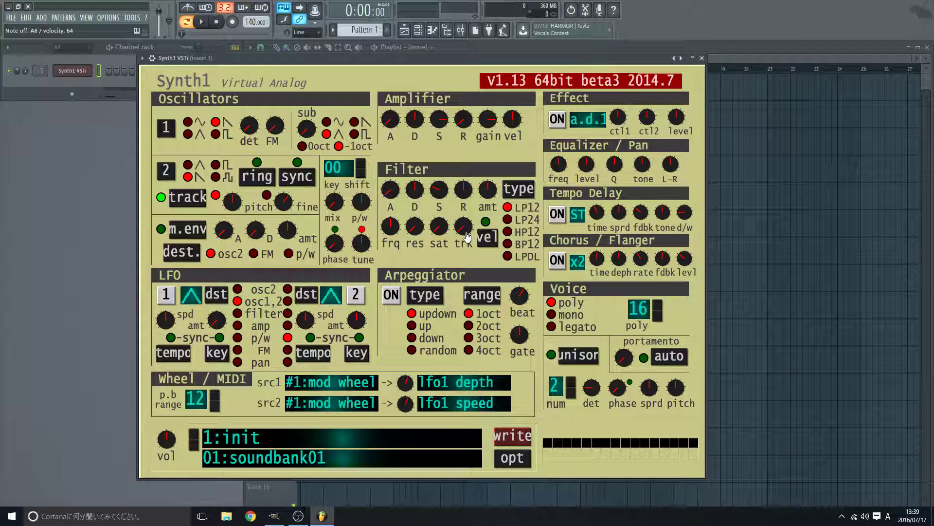
left_click_drag(470, 238, 442, 257)
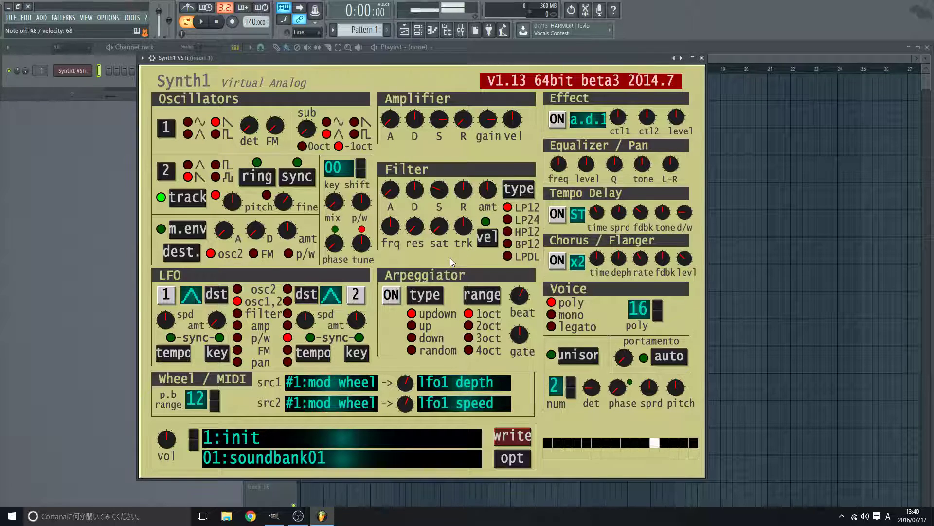
mouse_move(465, 235)
left_mouse_down()
mouse_move(478, 233)
mouse_move(477, 214)
mouse_move(476, 242)
mouse_move(473, 214)
mouse_move(474, 229)
left_mouse_up()
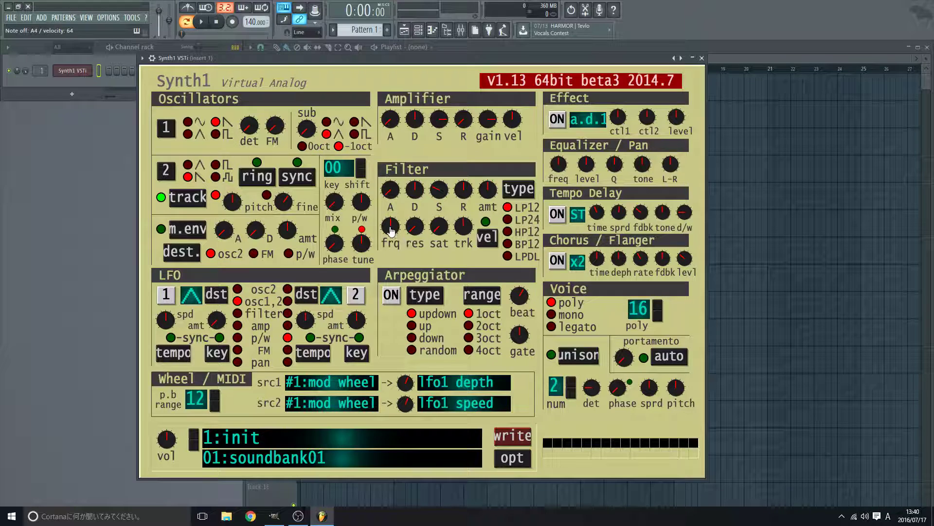
Step: Lower the filter's cutoff frequency to 30
left_click_drag(391, 226, 408, 248)
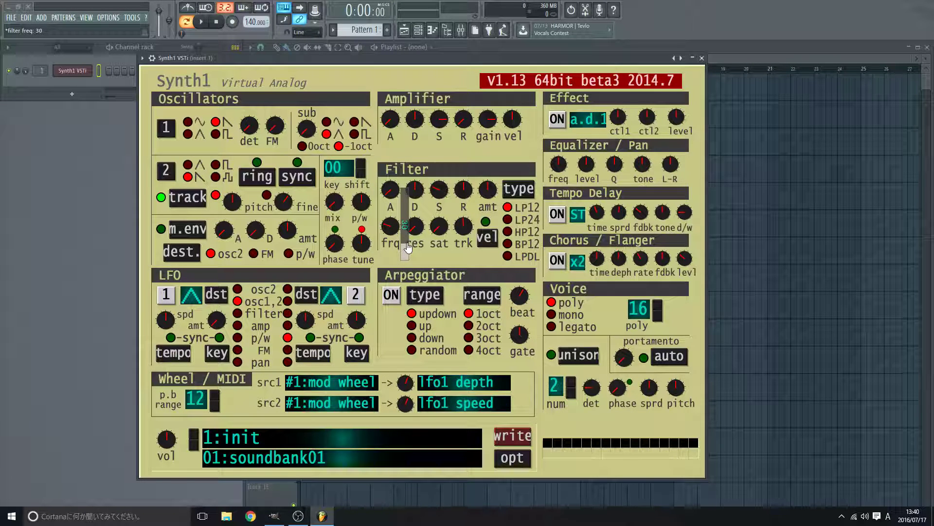
mouse_move(408, 248)
left_mouse_down()
mouse_move(404, 214)
mouse_move(404, 253)
left_mouse_up()
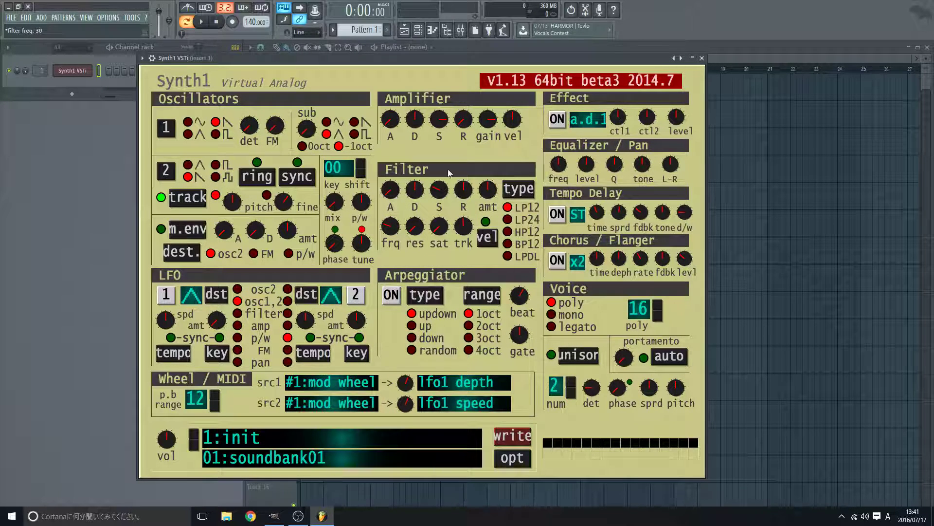